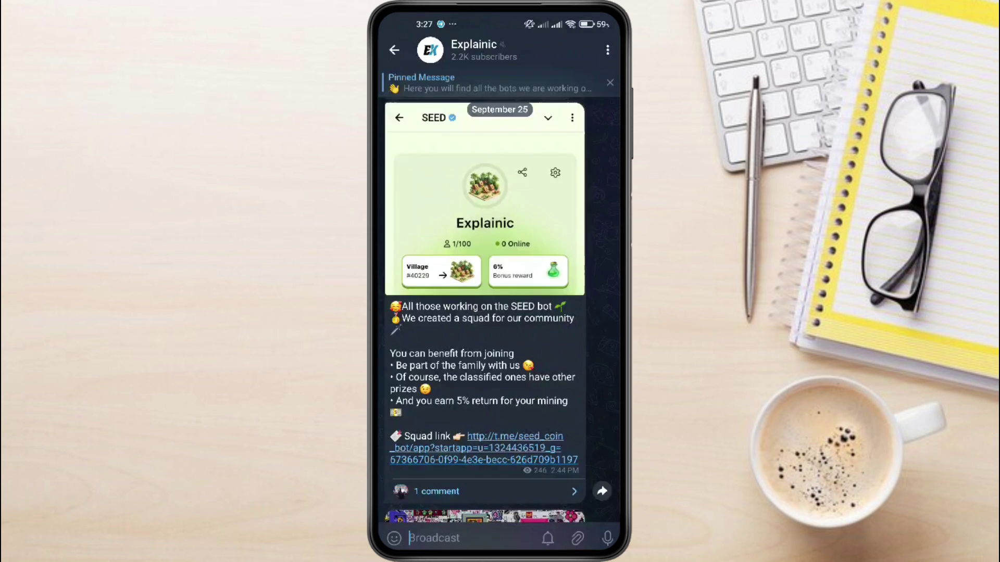
# Step: Scroll up the Explainic channel feed to the MemeFi post and its MemeFi Coin app
pyautogui.scroll(15, 484, 313)
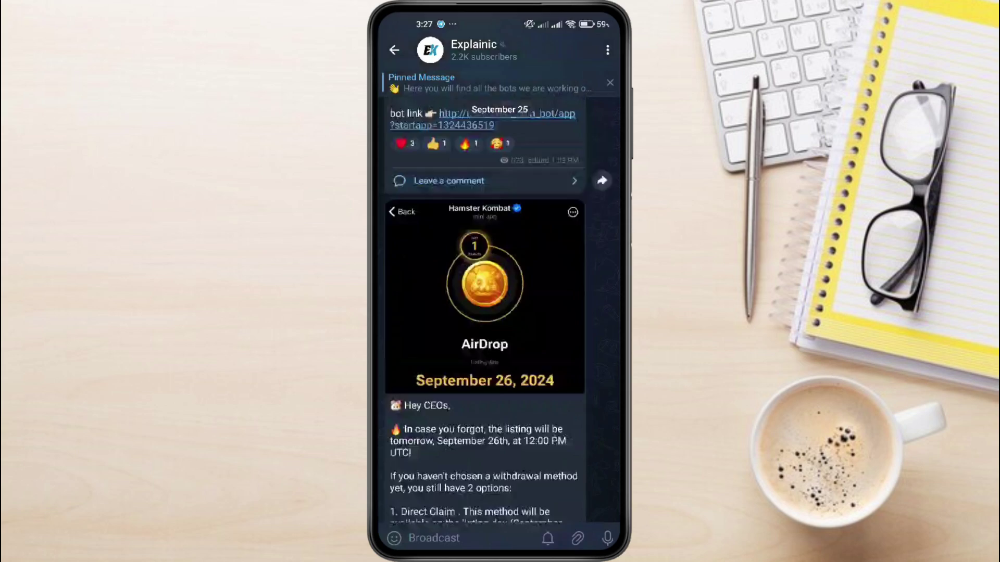
pyautogui.scroll(15, 484, 313)
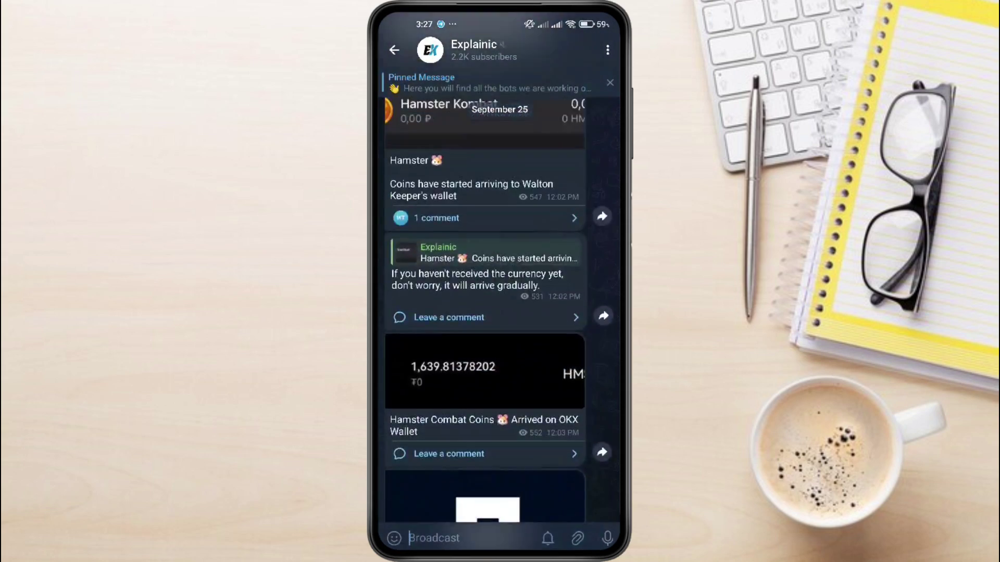
pyautogui.scroll(15, 484, 312)
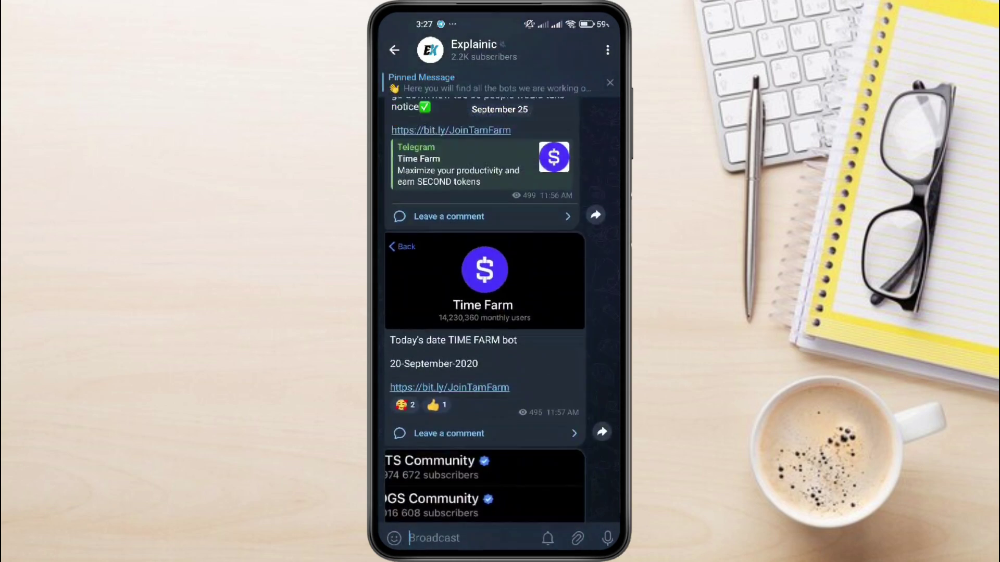
pyautogui.scroll(15, 484, 312)
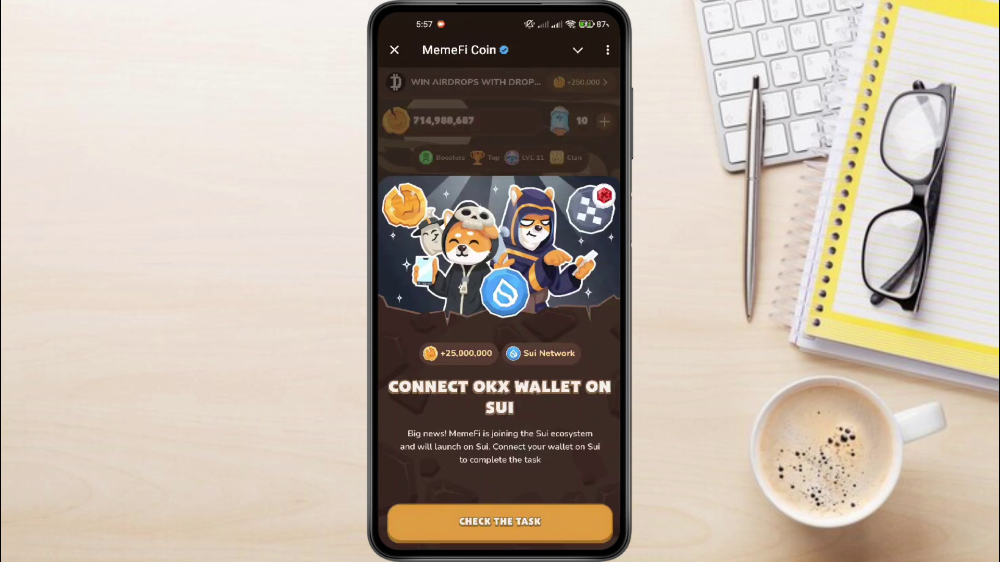
# Step: Check the Connect OKX Wallet on Sui task to send a connection request to OKX Wallet
pyautogui.click(500, 522)
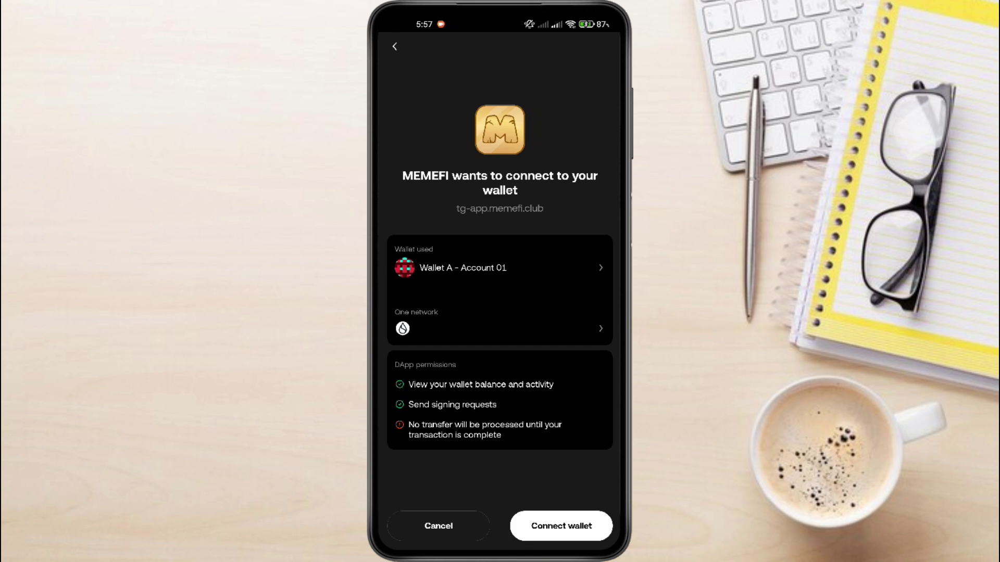
# Step: Approve MEMEFI's wallet connection and confirm the Sui message signature for 25,000,000 coins
pyautogui.click(560, 526)
pyautogui.click(561, 526)
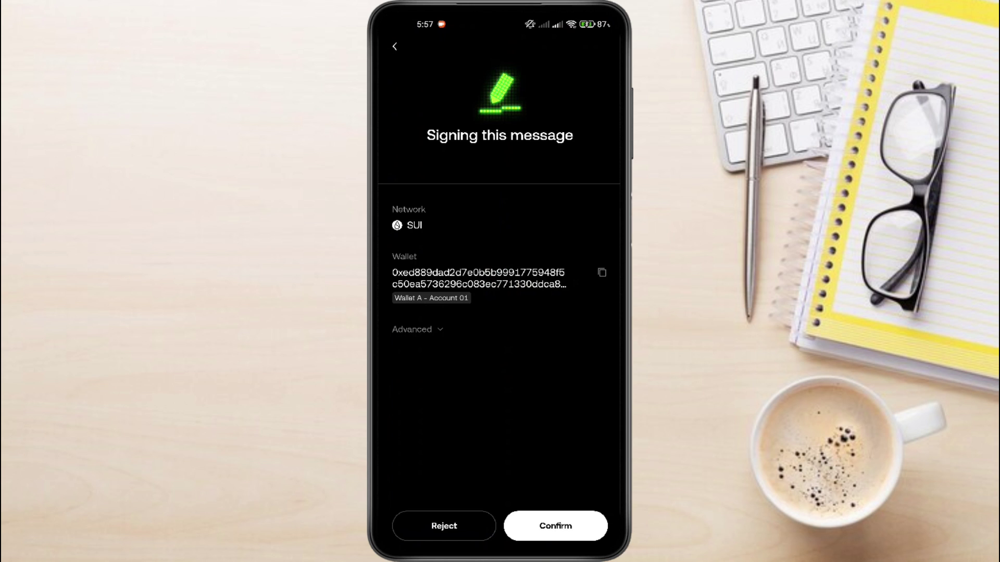
pyautogui.click(555, 526)
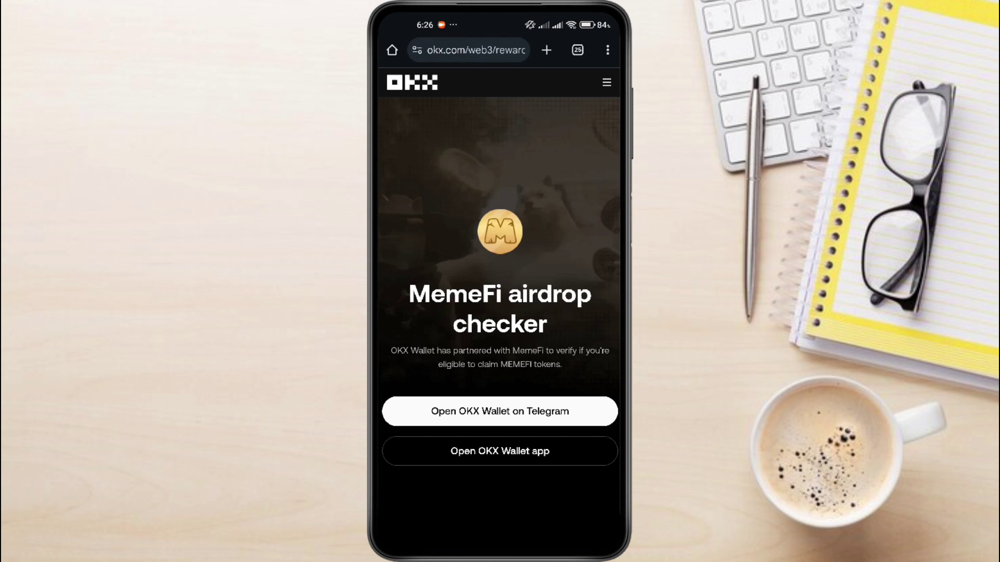
# Step: Launch the OKX Wallet app from the MemeFi airdrop checker and start Continue with Telegram sign-in
pyautogui.click(500, 451)
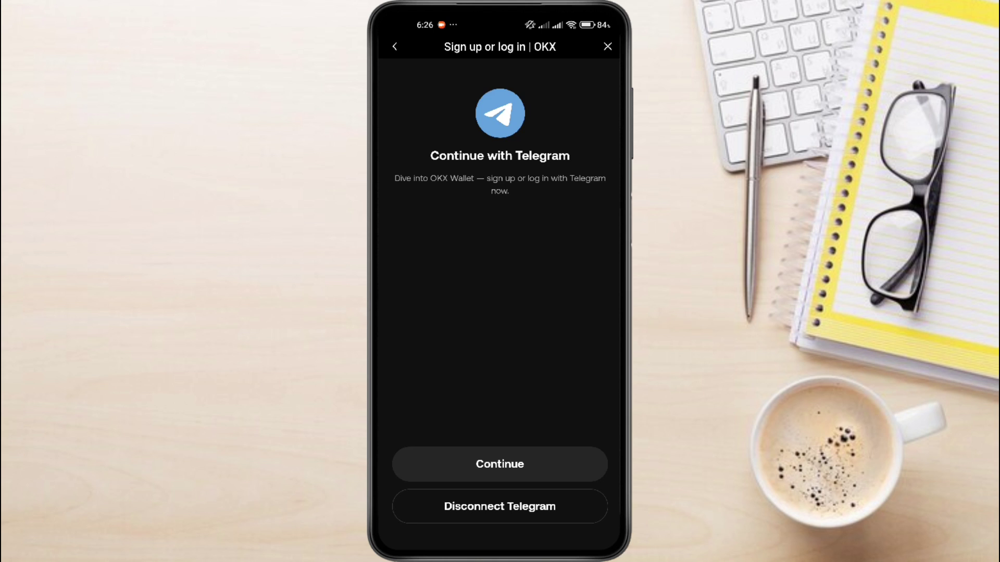
pyautogui.click(499, 464)
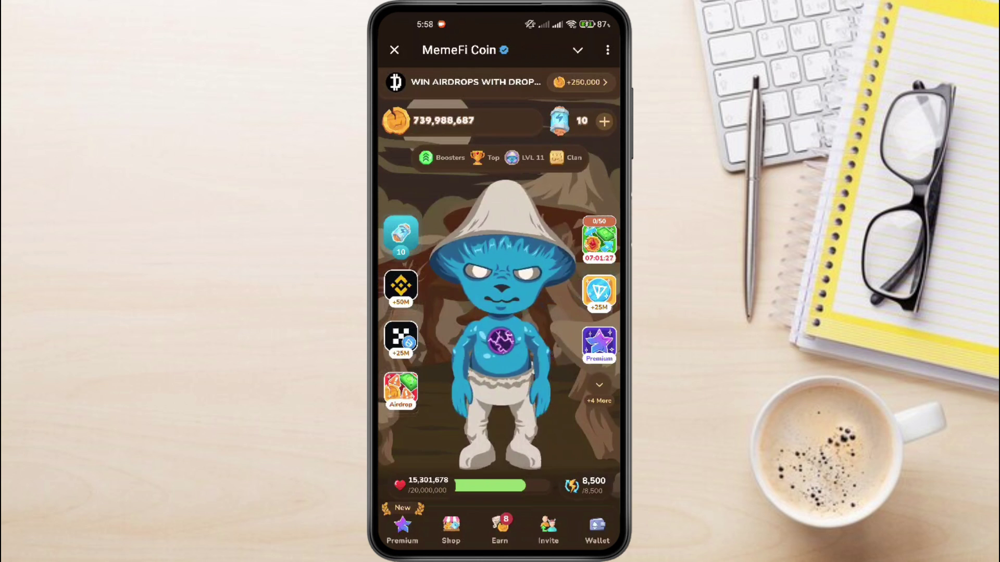
# Step: View MemeFi Coin's Settings toggles from the three-dot menu, then close the panel
pyautogui.click(607, 50)
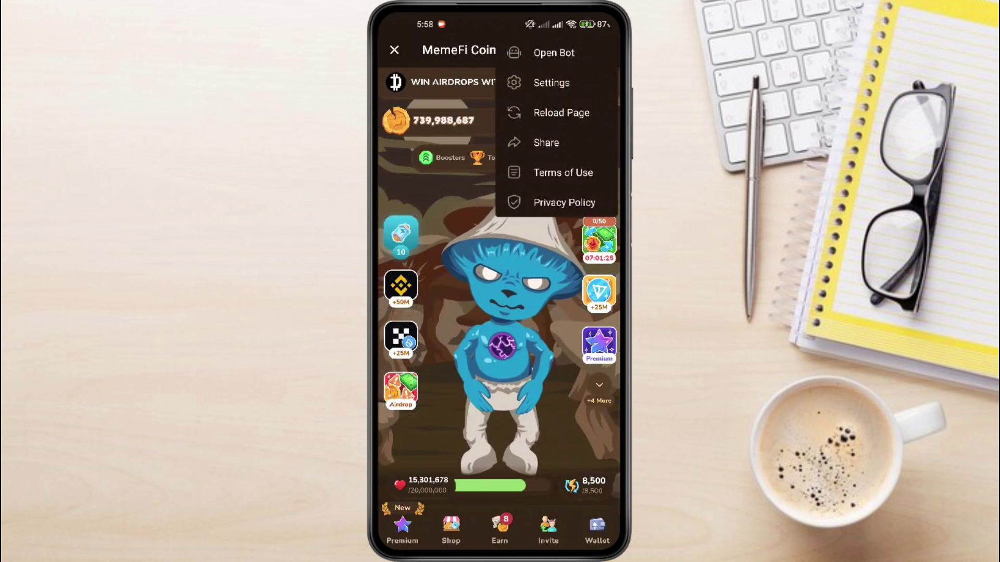
pyautogui.press('Escape')
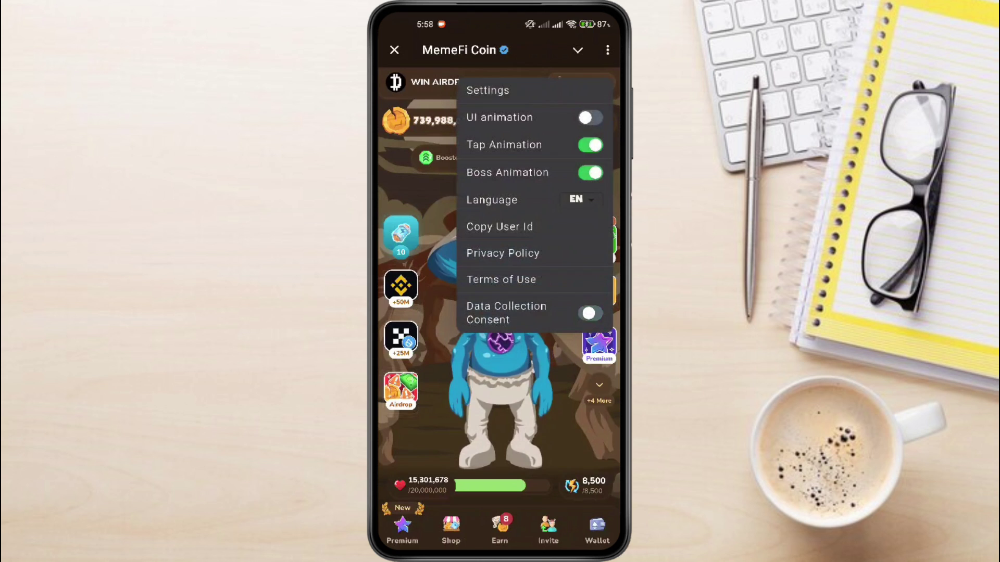
pyautogui.press('Escape')
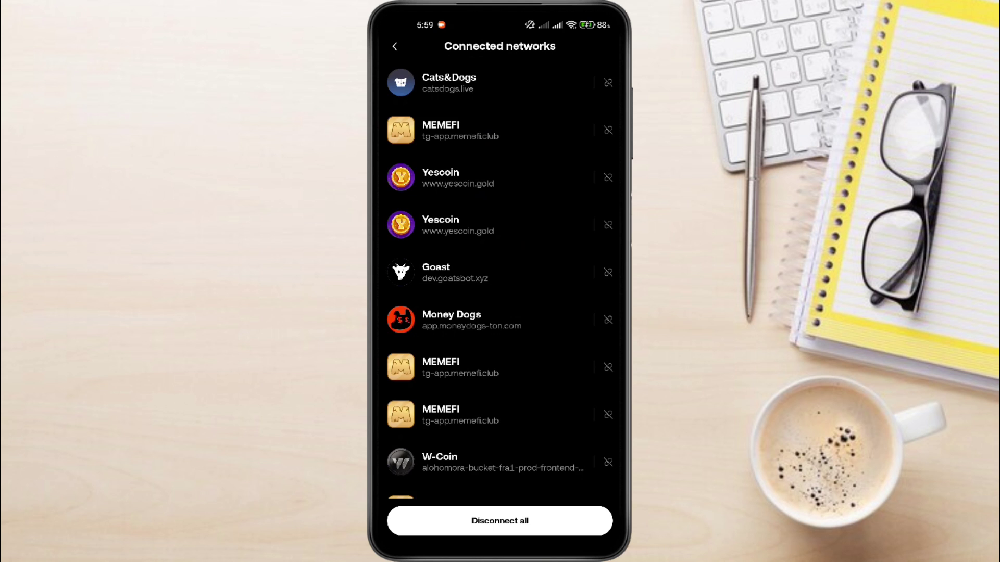
# Step: Scroll through OKX Wallet's Connected networks list showing MEMEFI, Yescoin, Money Dogs and W-Coin
pyautogui.scroll(-3, 500, 278)
pyautogui.scroll(3, 500, 279)
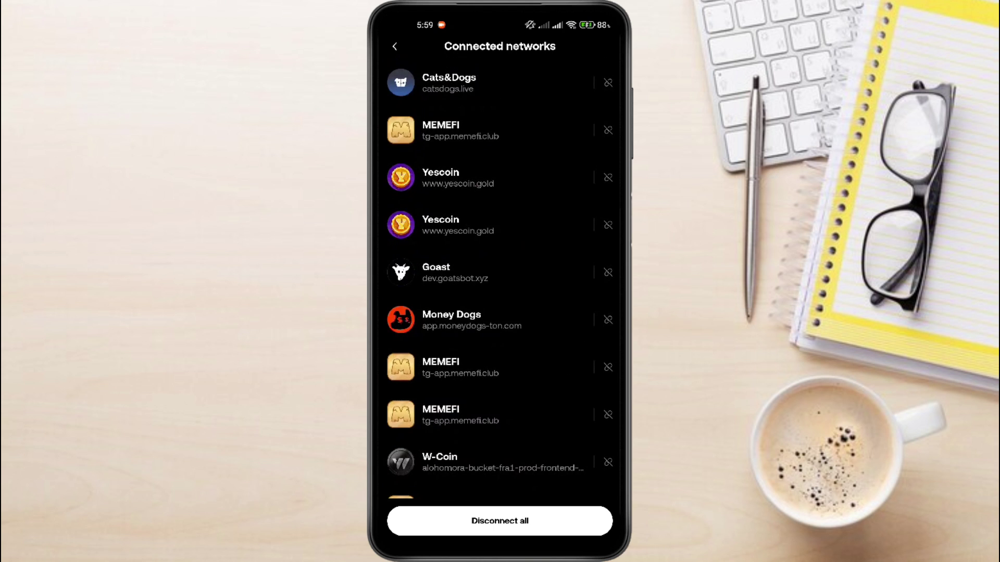